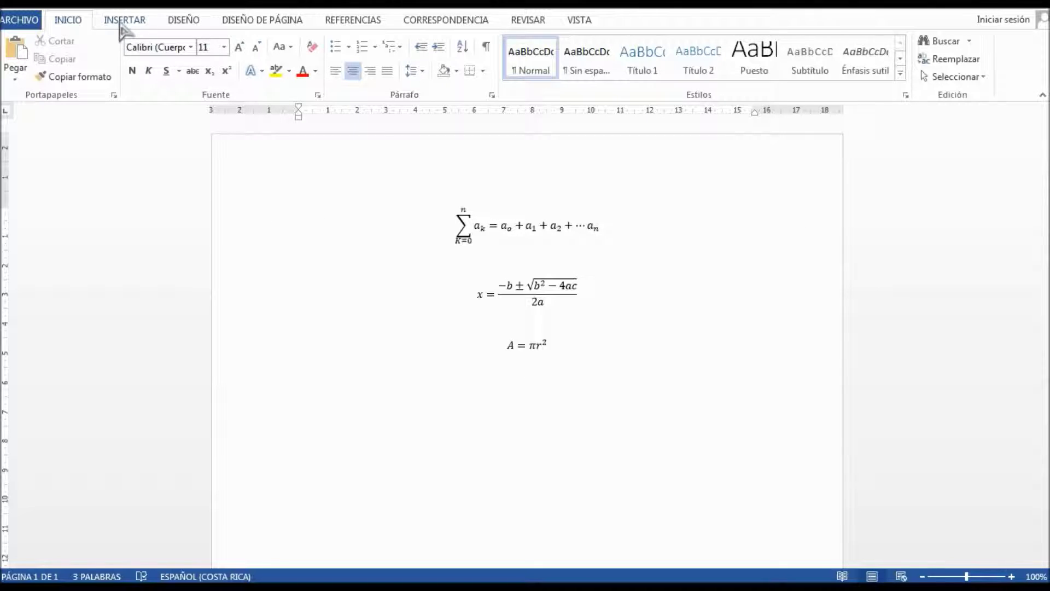
# Bring up the INSERTAR ribbon tab with its Ecuación button
pyautogui.click(124, 21)
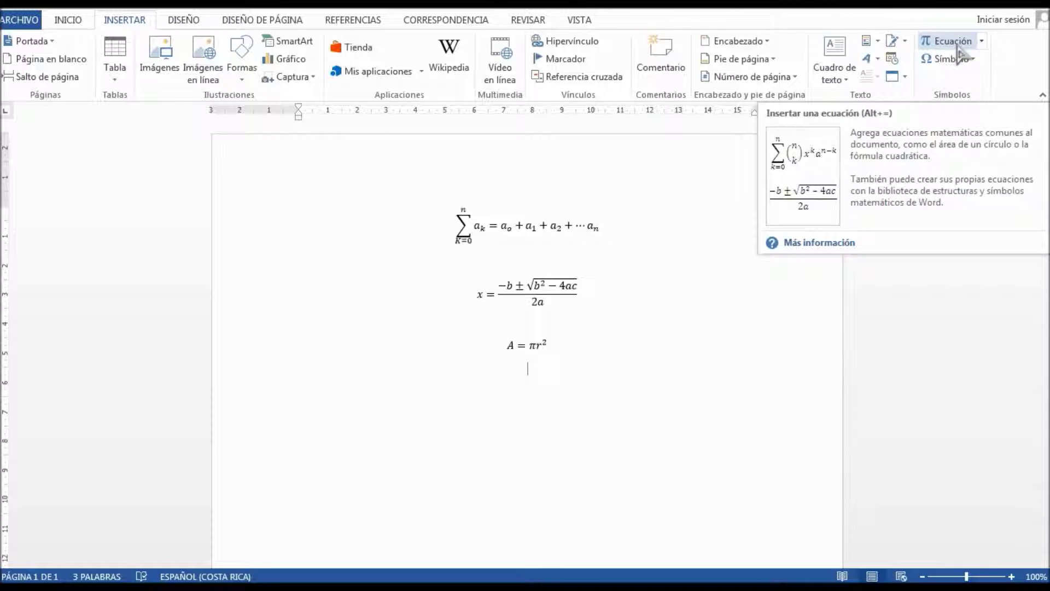
# Insert a new equation below A = πr² and type x =
pyautogui.click(951, 41)
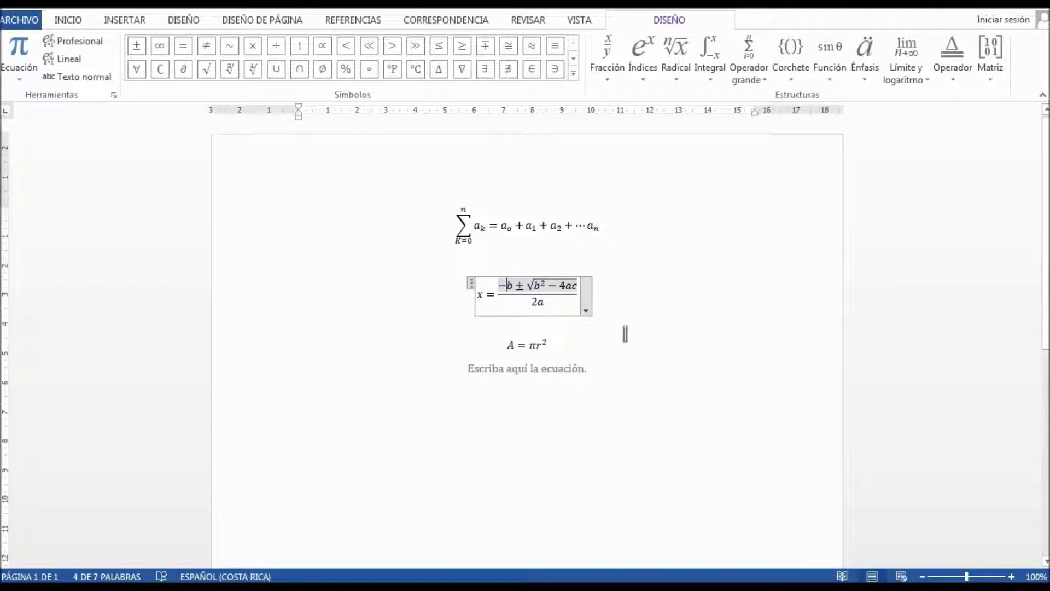
pyautogui.click(560, 368)
pyautogui.click(560, 368)
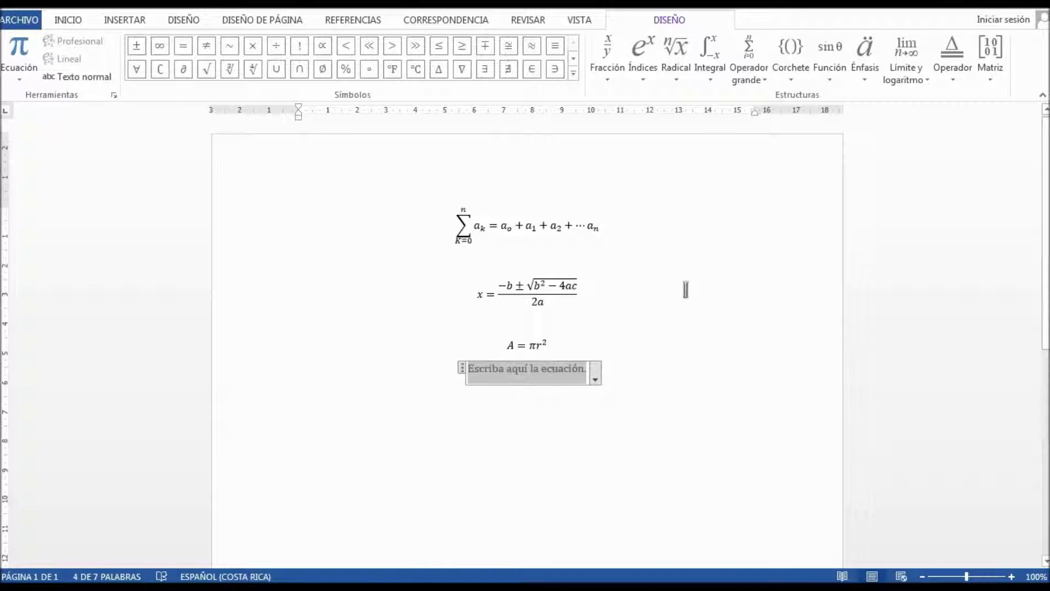
pyautogui.write('x ')
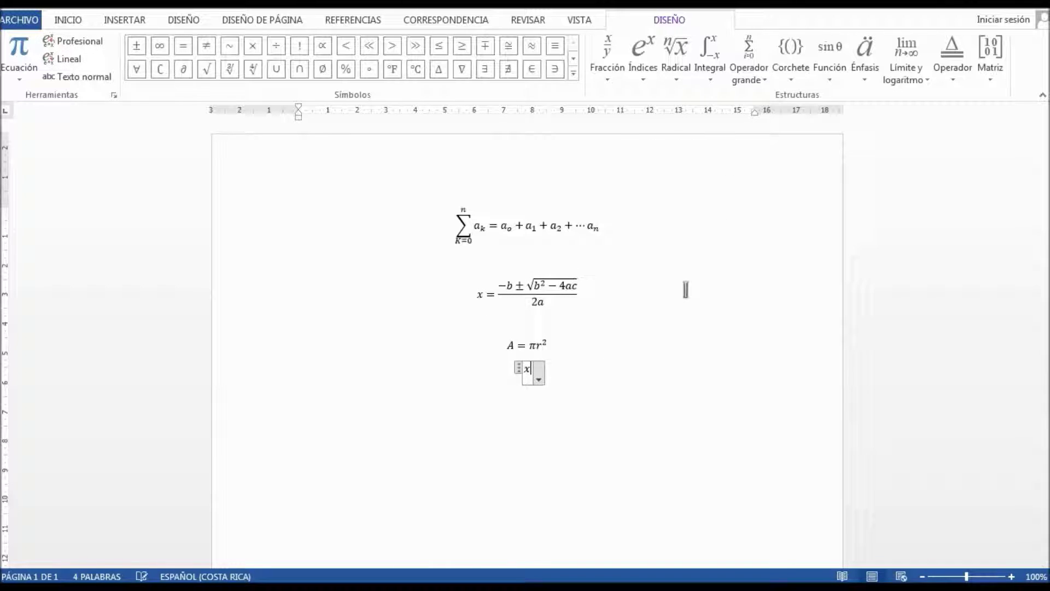
pyautogui.write('=')
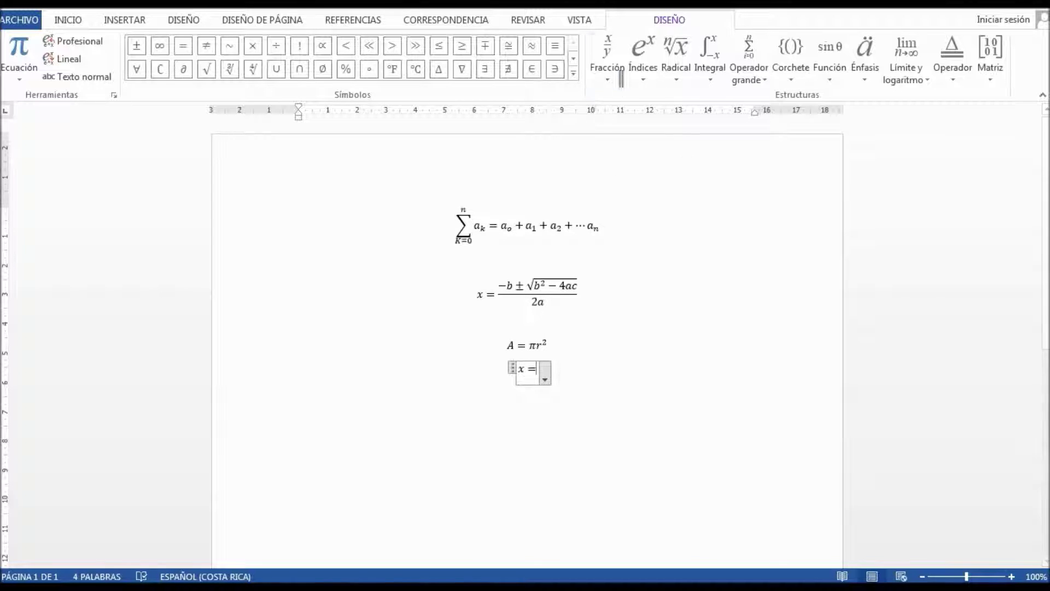
# Add a stacked fraction after x = with −b in the numerator
pyautogui.click(607, 60)
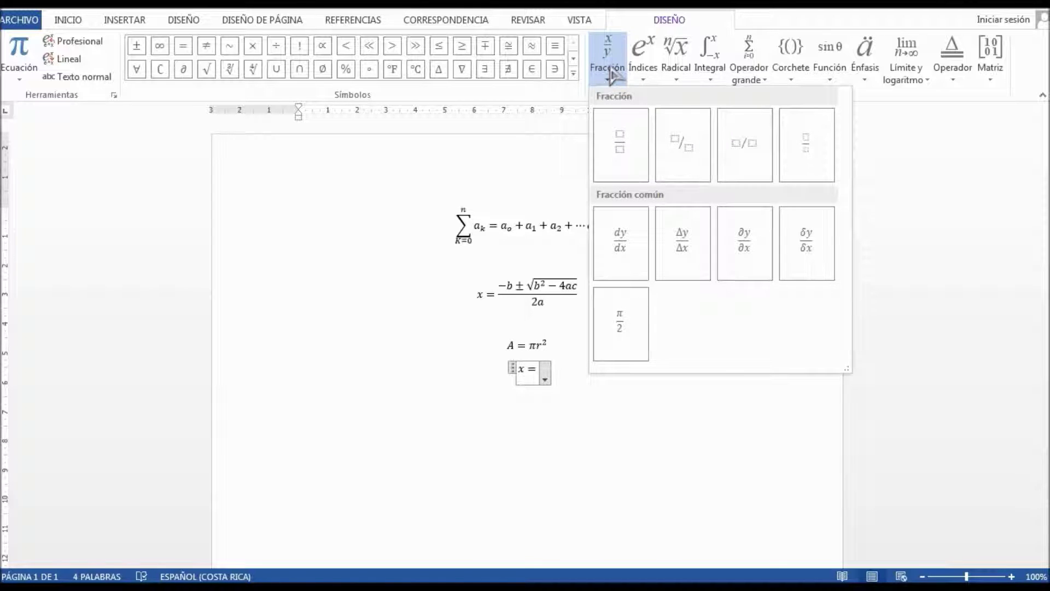
pyautogui.click(620, 150)
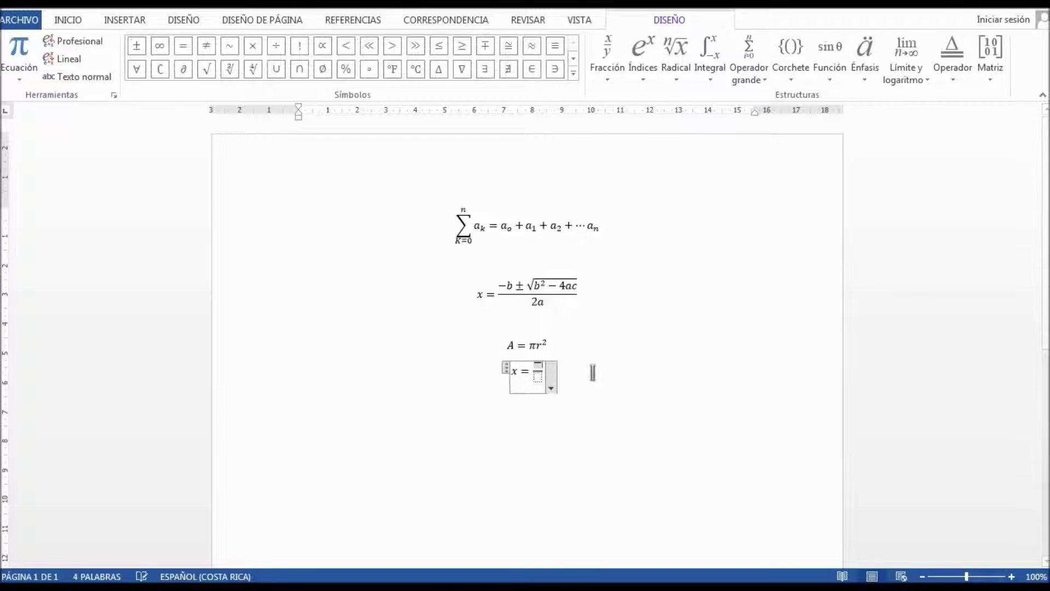
pyautogui.write('-b')
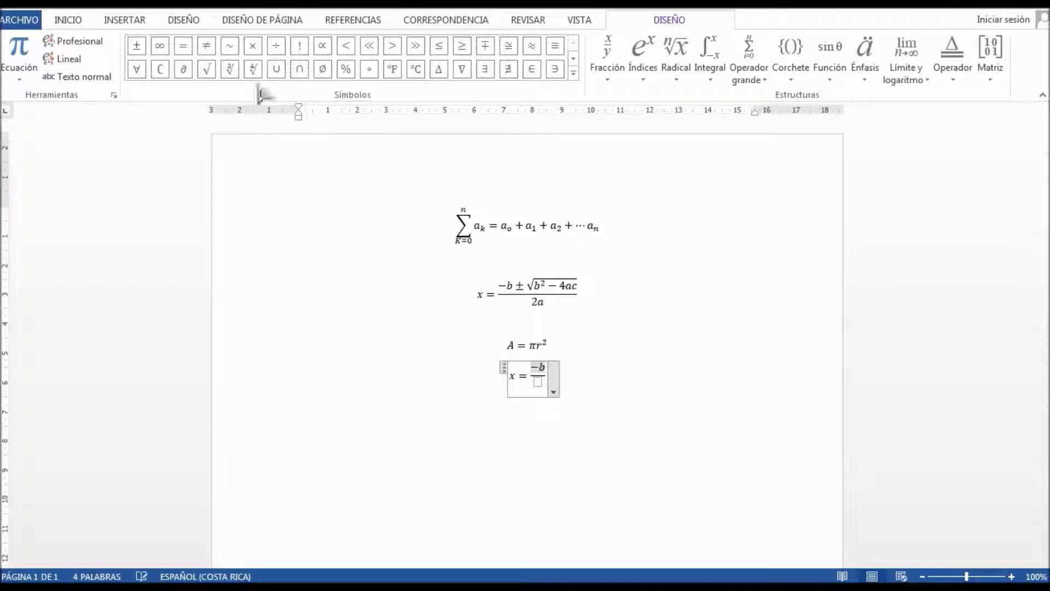
# Browse the symbol categories: Greek, letter-like, operators, arrows, negated relations, scripts and geometry
pyautogui.click(573, 72)
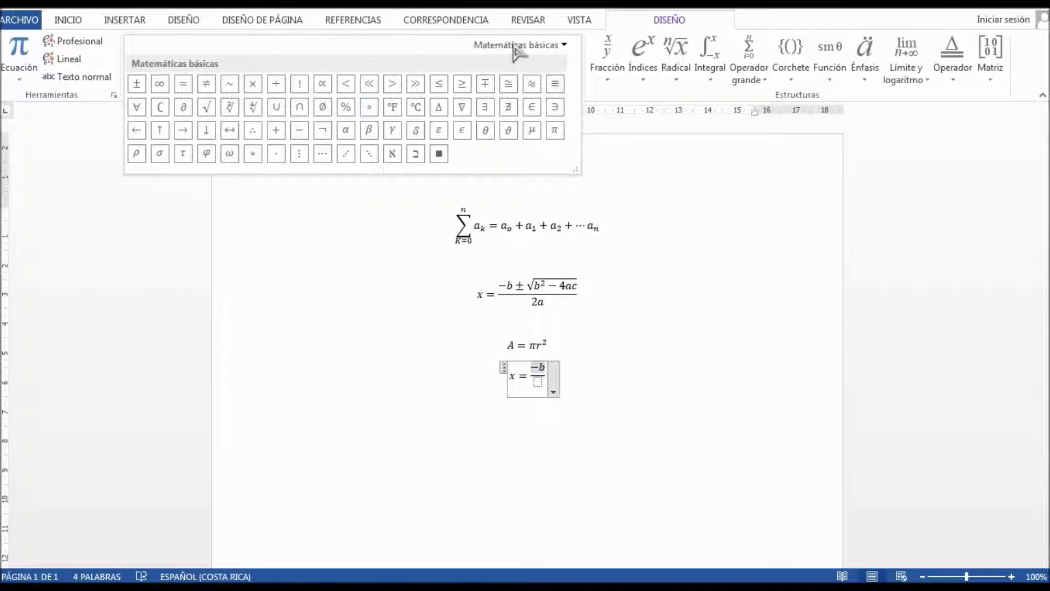
pyautogui.click(569, 48)
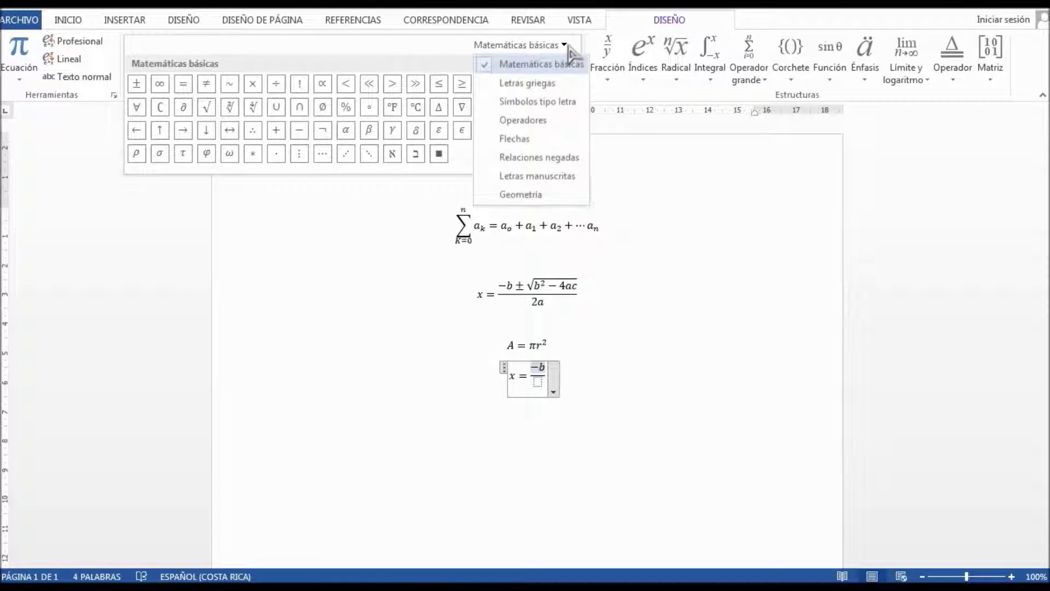
pyautogui.click(539, 83)
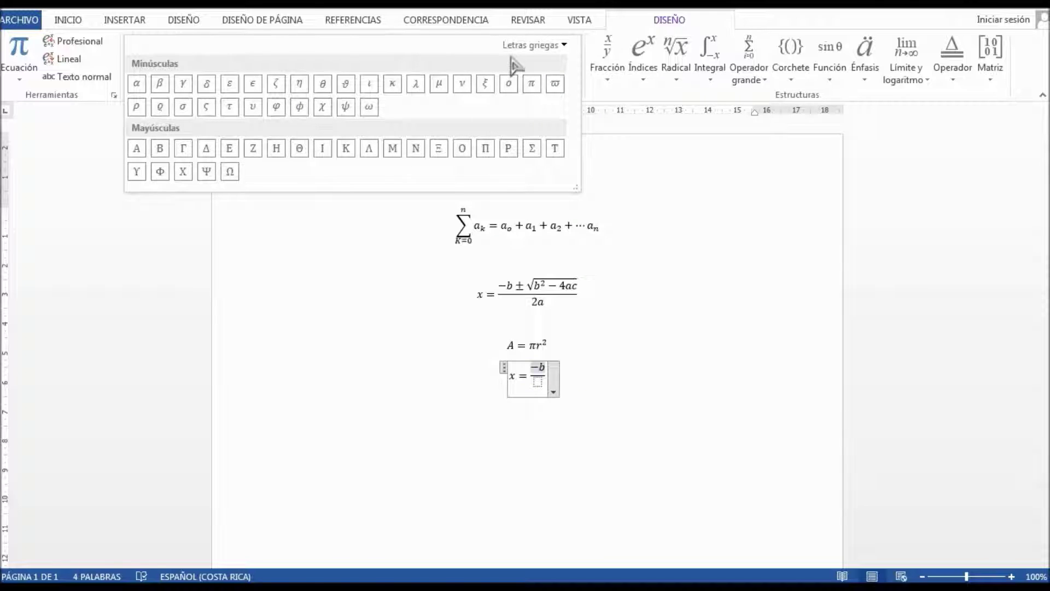
pyautogui.click(563, 46)
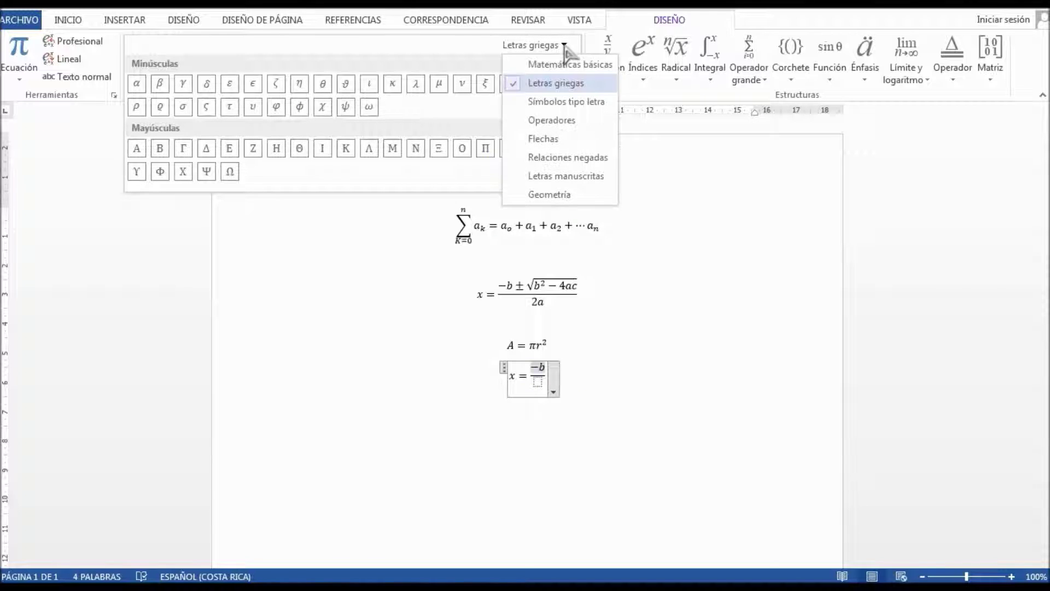
pyautogui.click(562, 105)
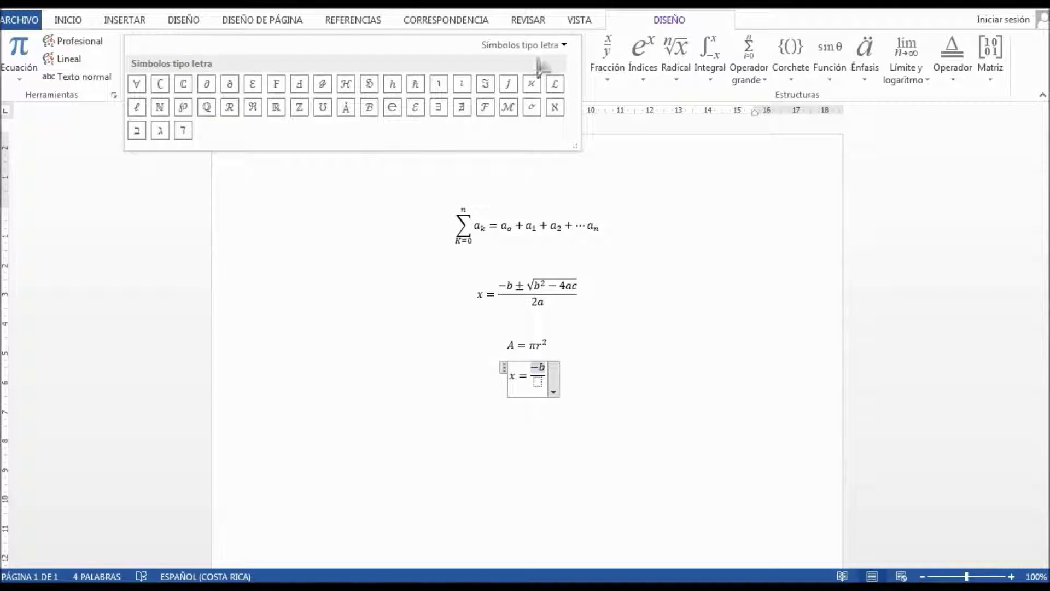
pyautogui.click(555, 44)
pyautogui.click(547, 119)
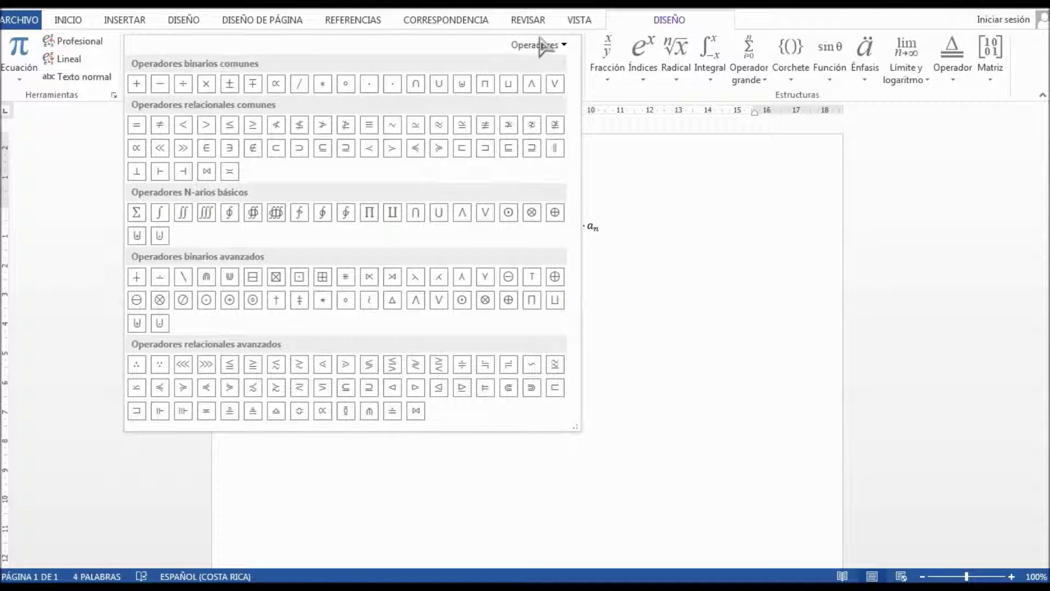
pyautogui.click(542, 44)
pyautogui.click(551, 138)
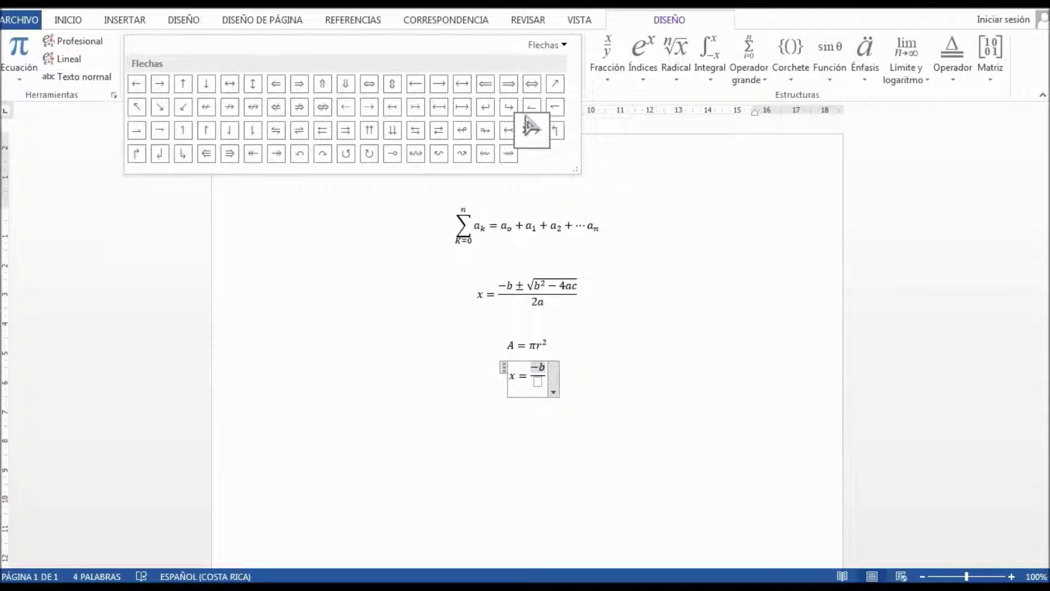
pyautogui.click(565, 46)
pyautogui.click(585, 157)
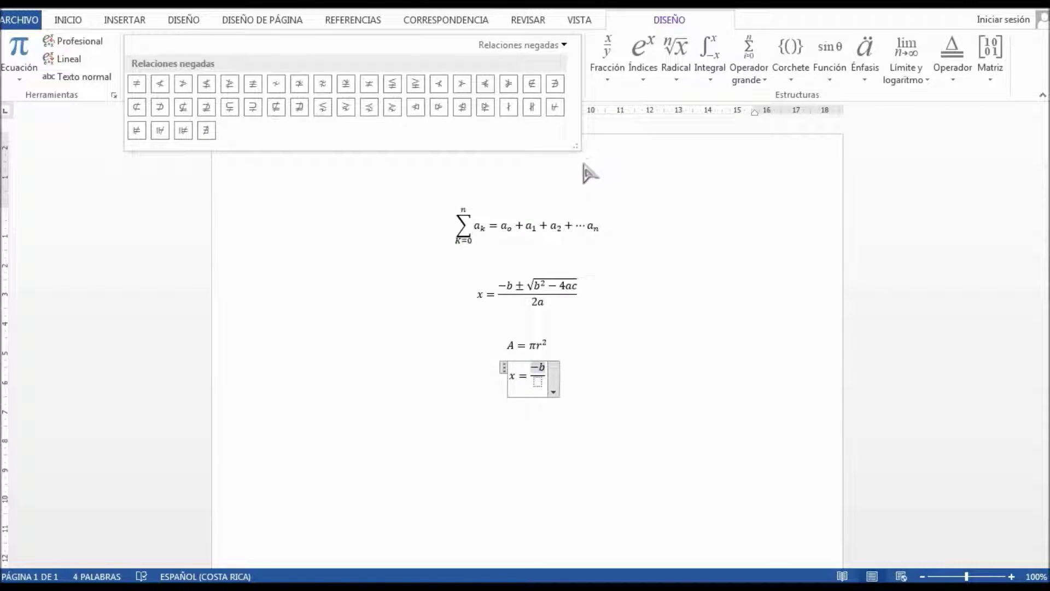
pyautogui.click(563, 45)
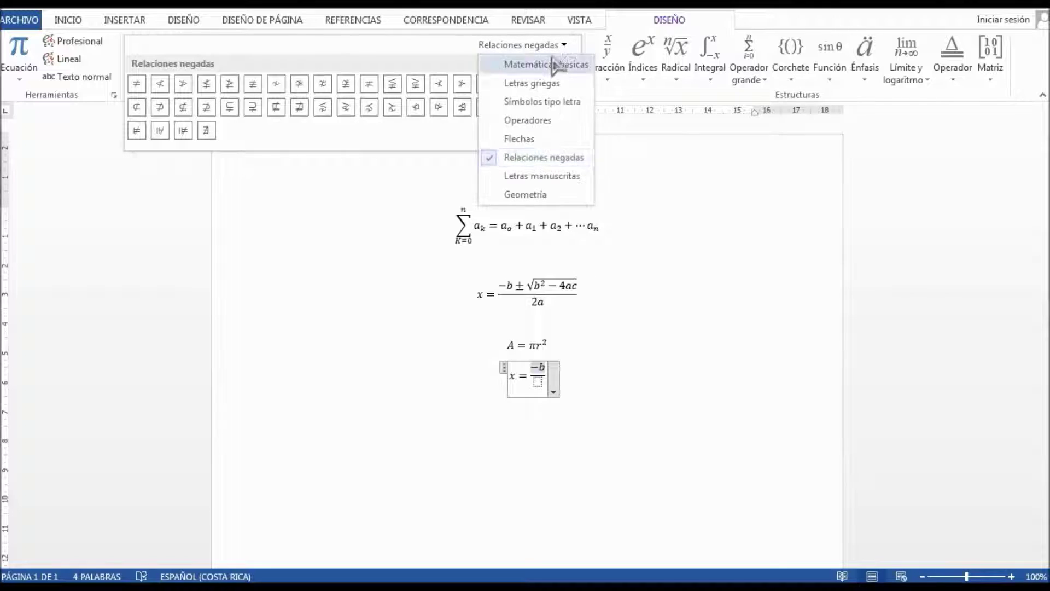
pyautogui.click(553, 175)
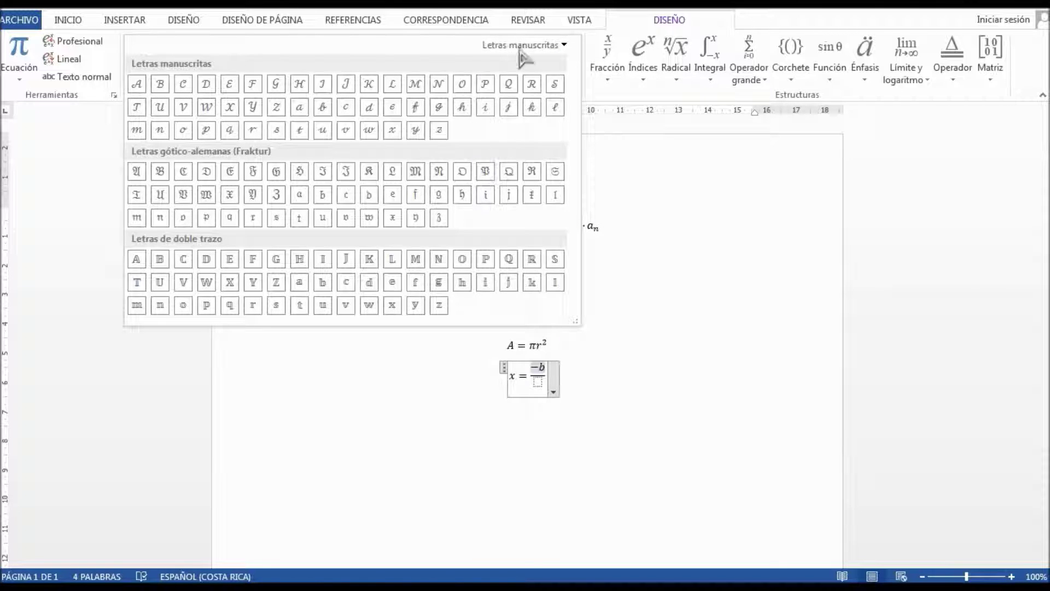
pyautogui.click(547, 46)
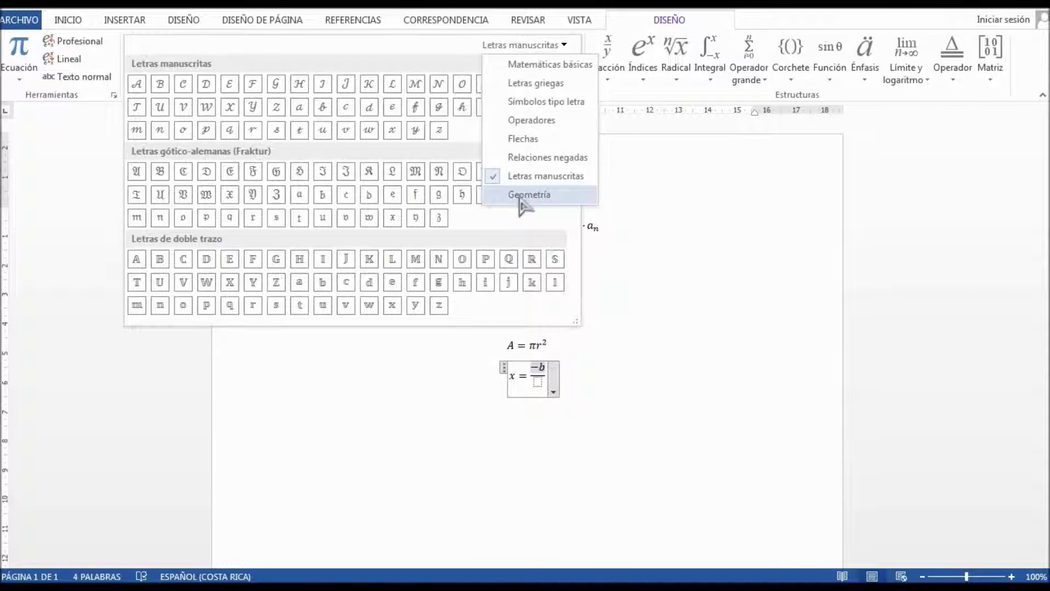
pyautogui.click(522, 195)
# Return to Matemáticas básicas and insert ± after −b
pyautogui.click(563, 46)
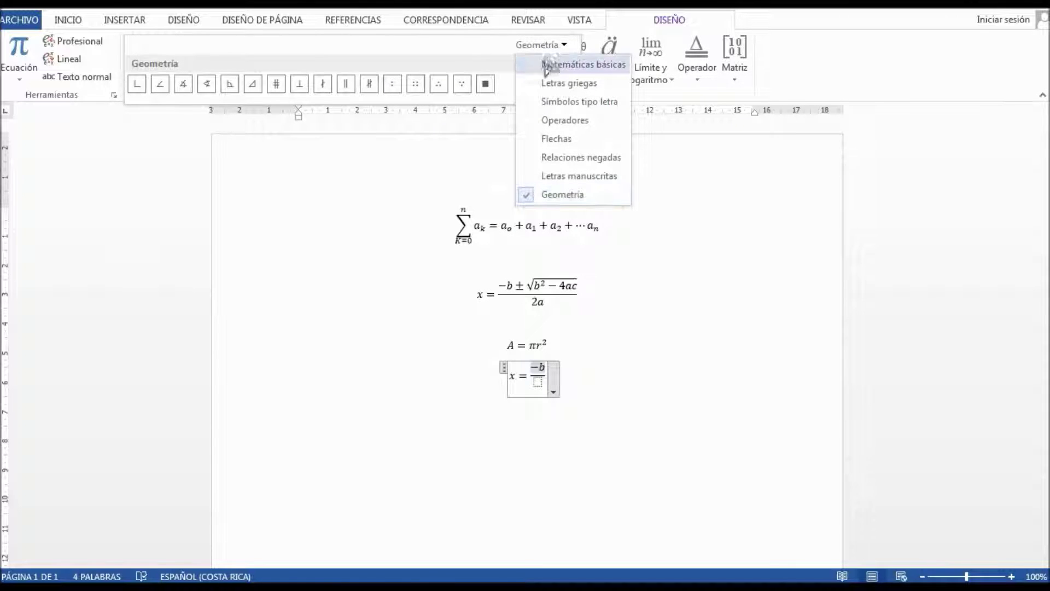
pyautogui.click(553, 66)
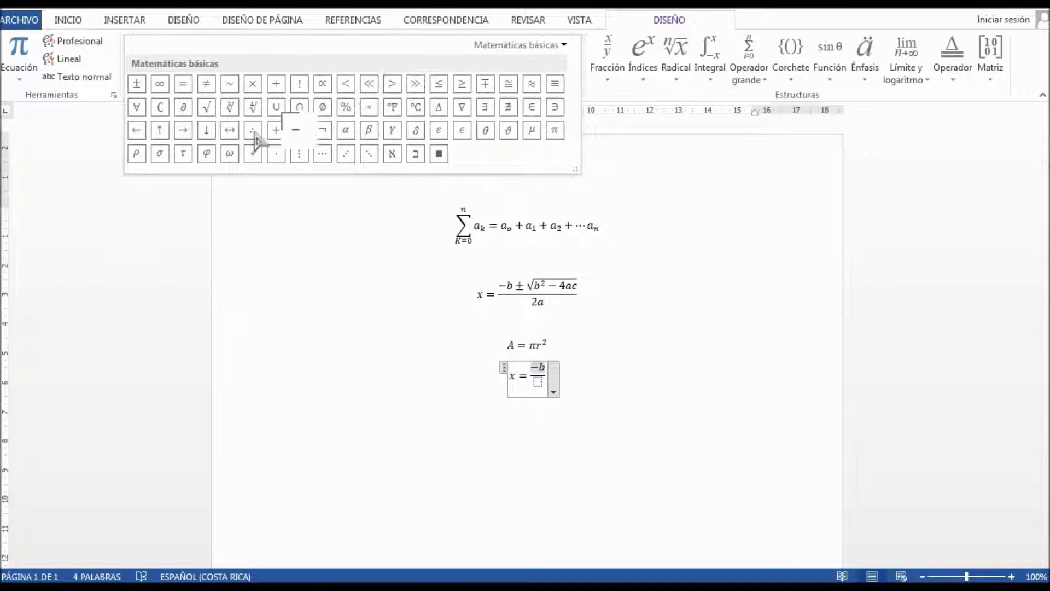
pyautogui.moveTo(137, 84)
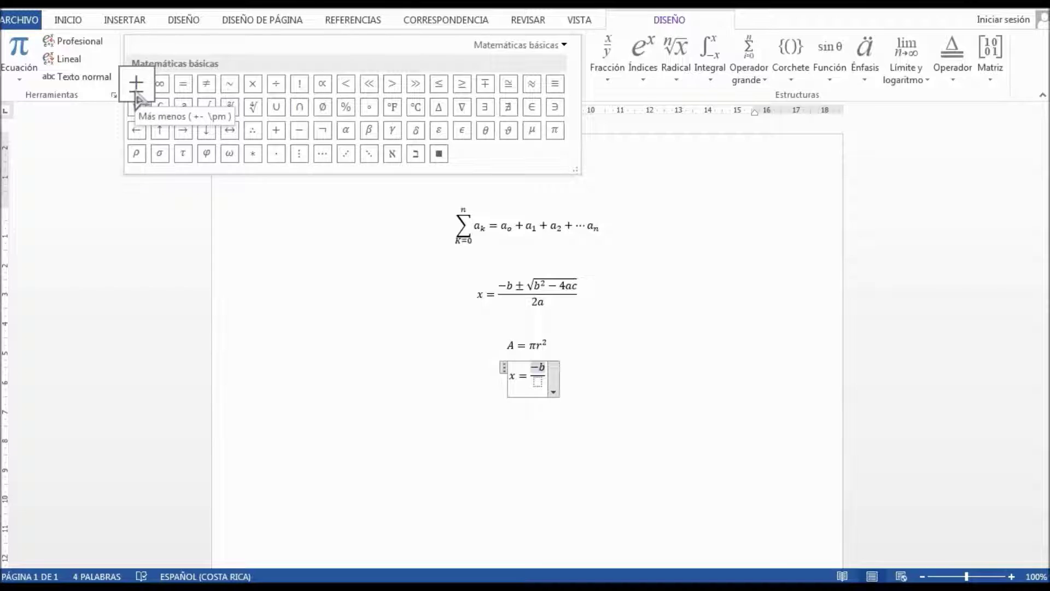
pyautogui.click(136, 90)
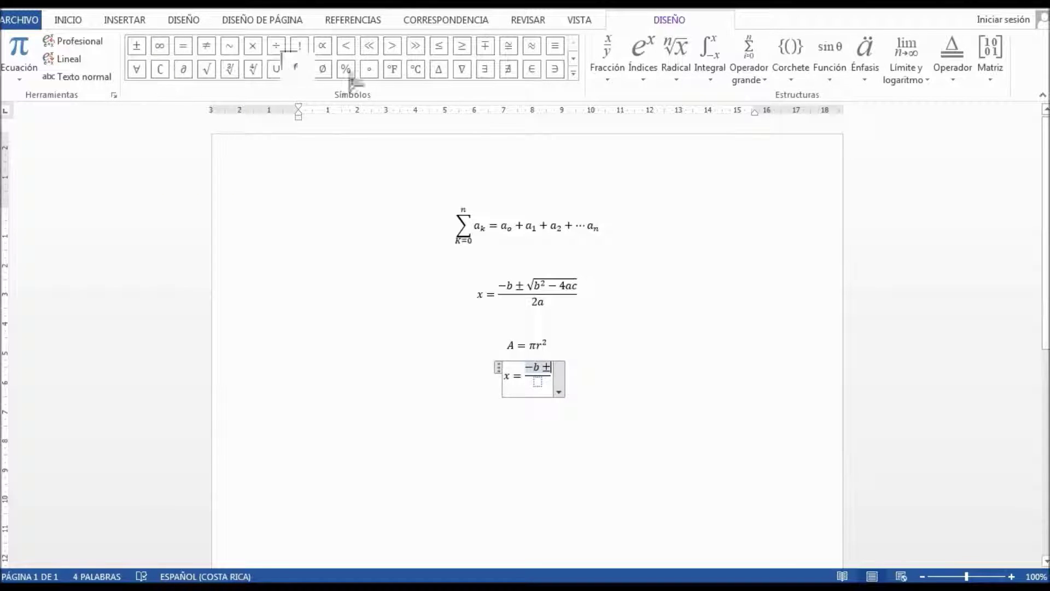
# Put a square root after −b ± containing b² − 4ac
pyautogui.click(684, 76)
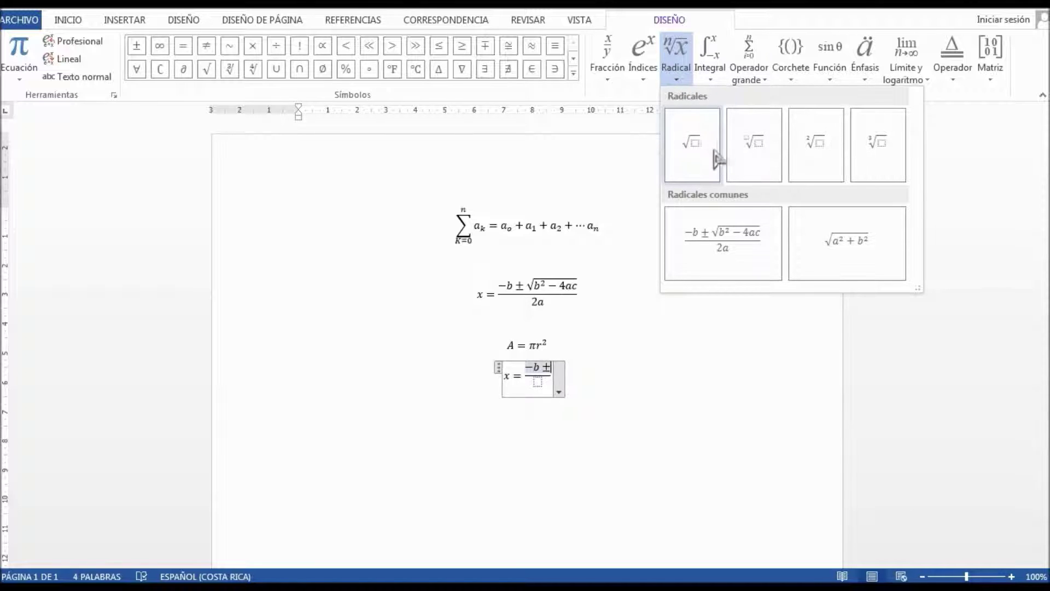
pyautogui.click(703, 164)
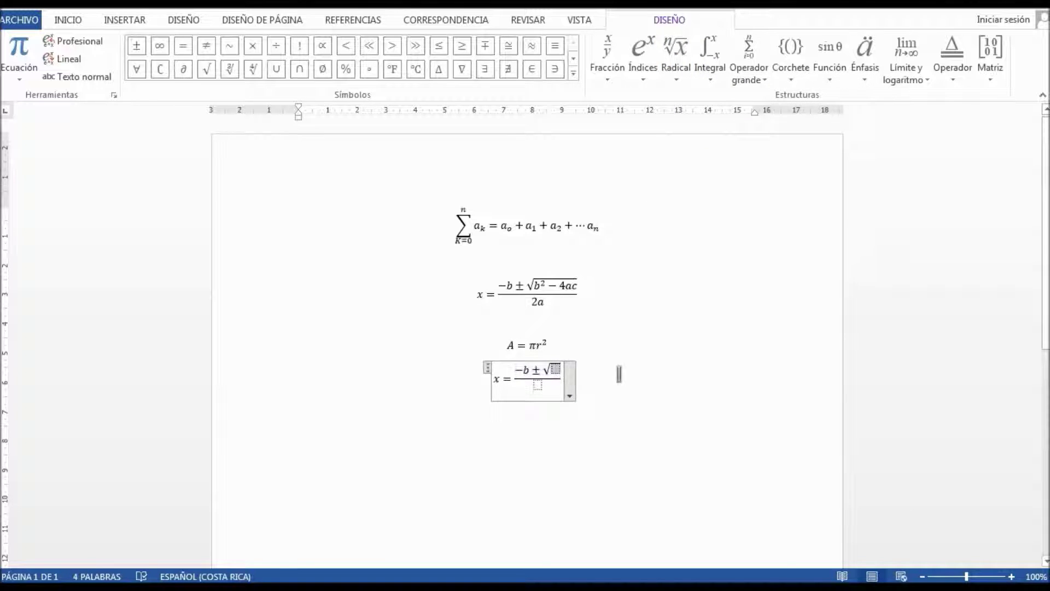
pyautogui.write('b')
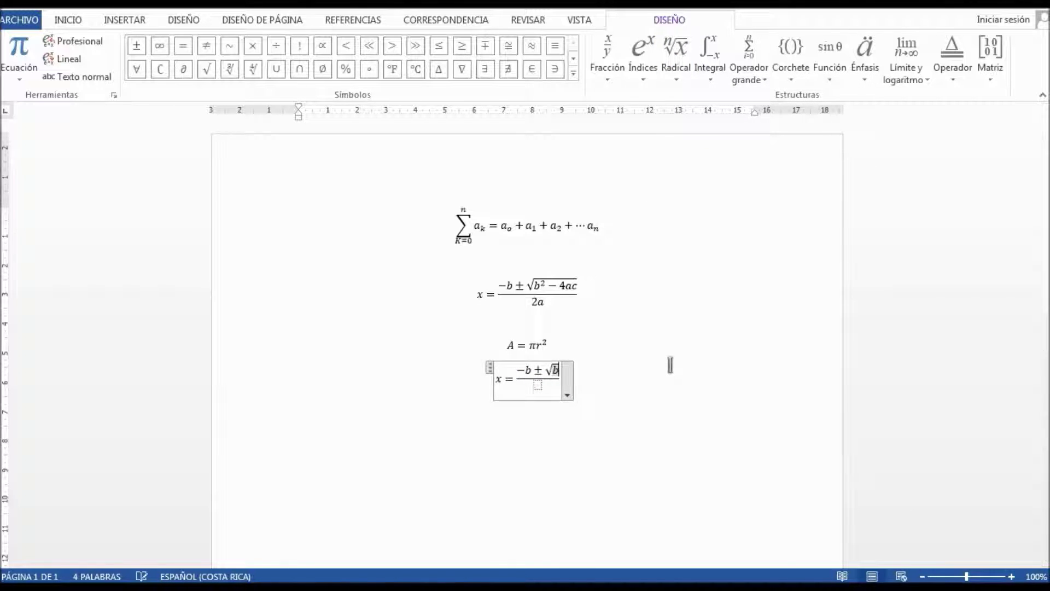
pyautogui.press('BackSpace')
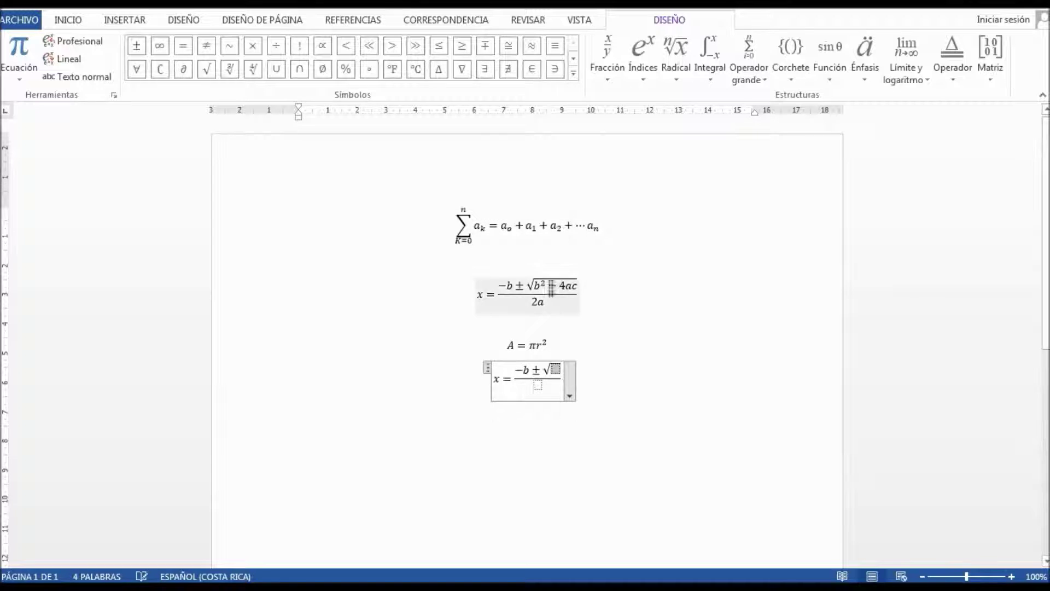
pyautogui.click(639, 82)
pyautogui.click(648, 143)
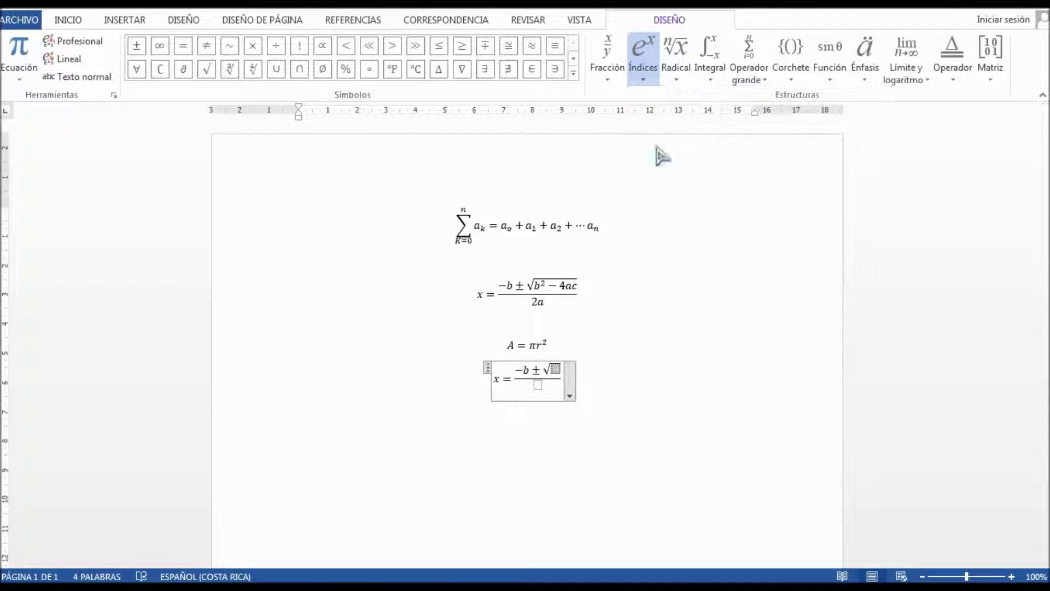
pyautogui.write('b')
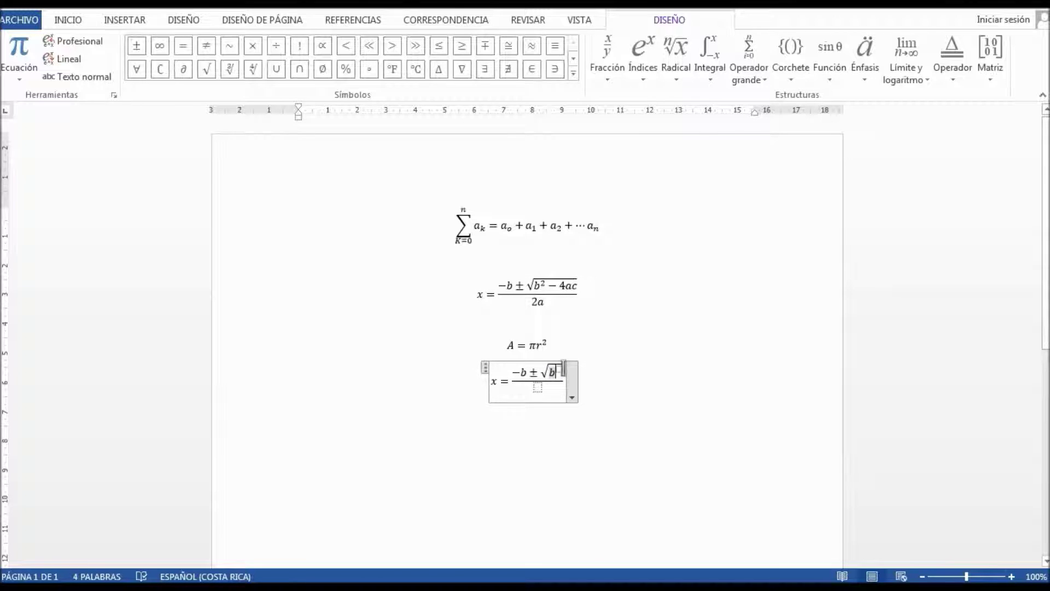
pyautogui.write('2')
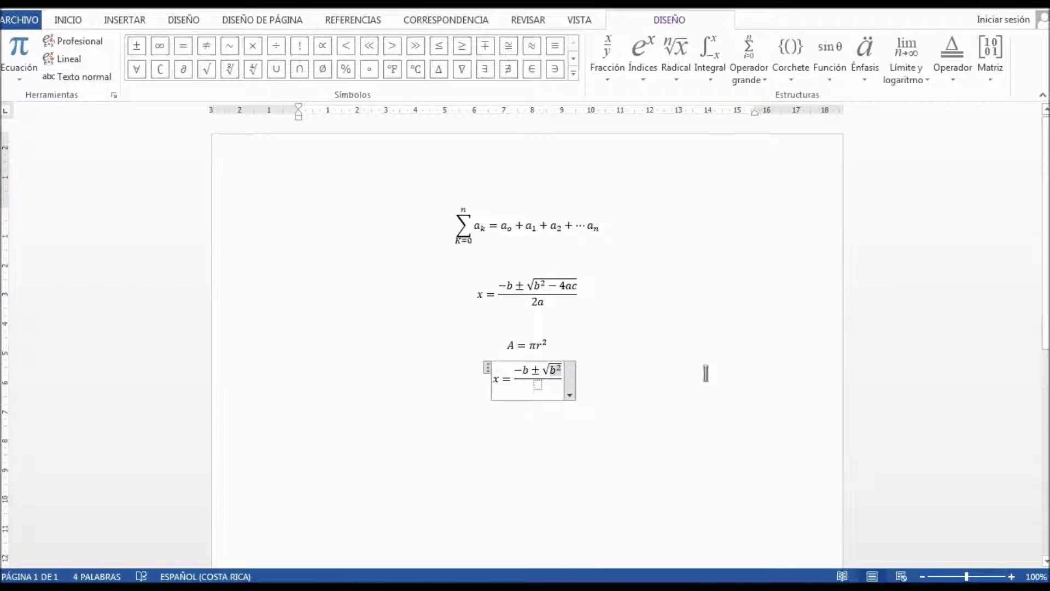
pyautogui.write('-')
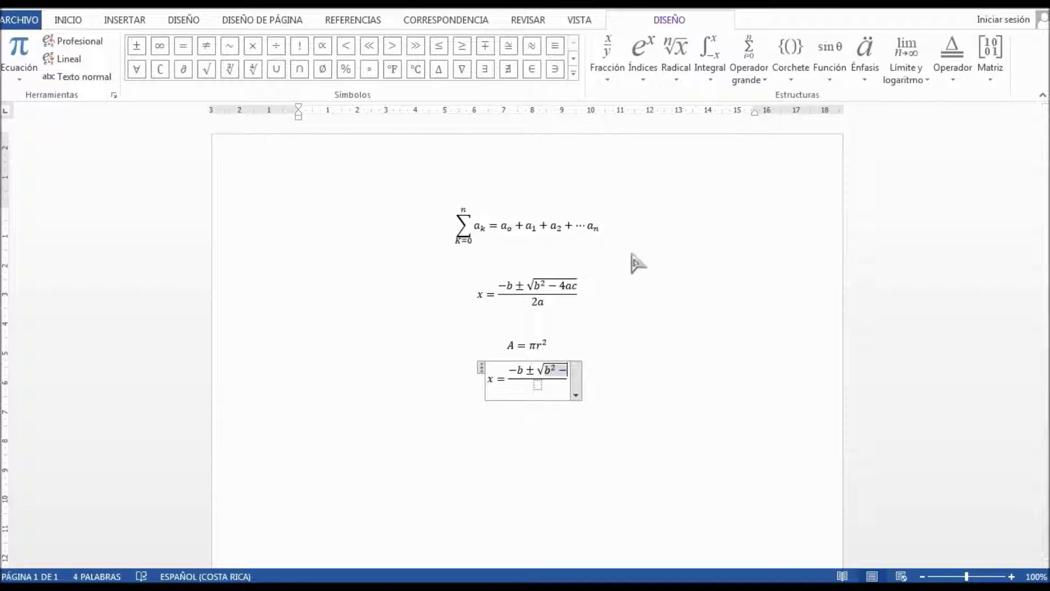
pyautogui.write('4ac')
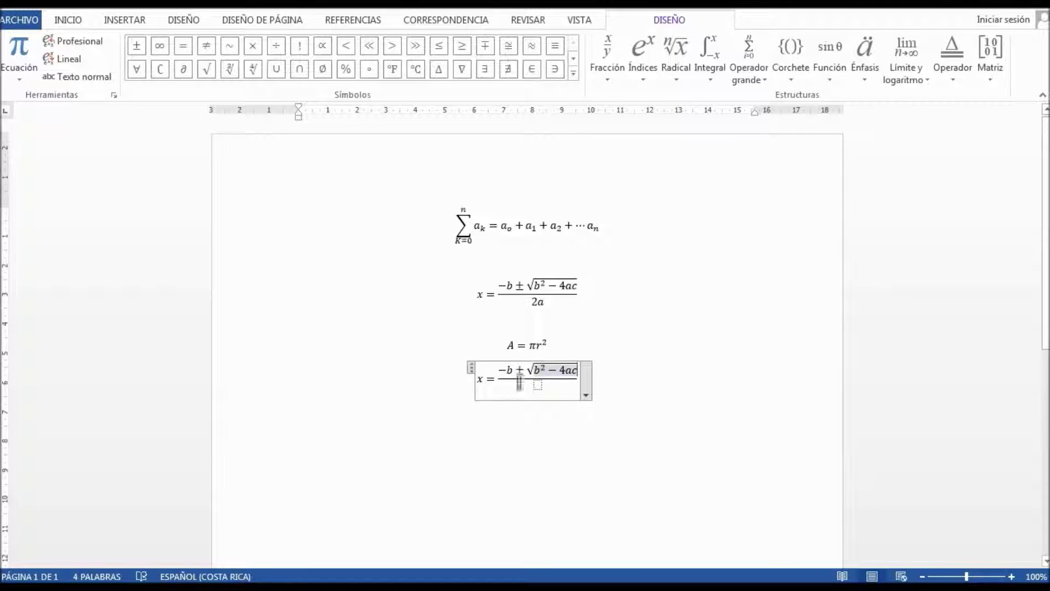
# Type 2a in the fraction's denominator to finish the quadratic formula
pyautogui.click(537, 385)
pyautogui.write('2')
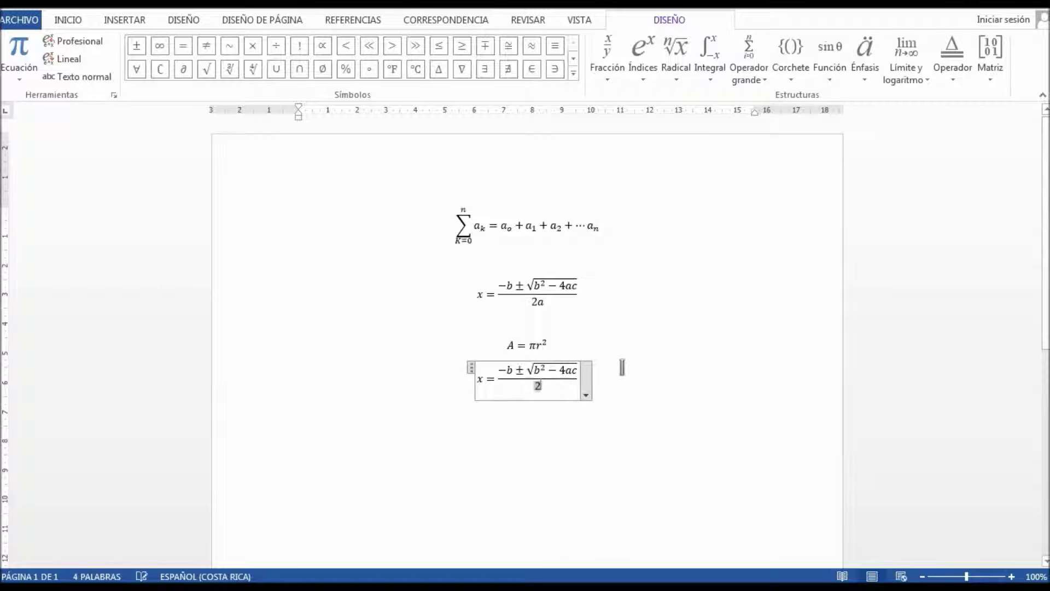
pyautogui.write('a')
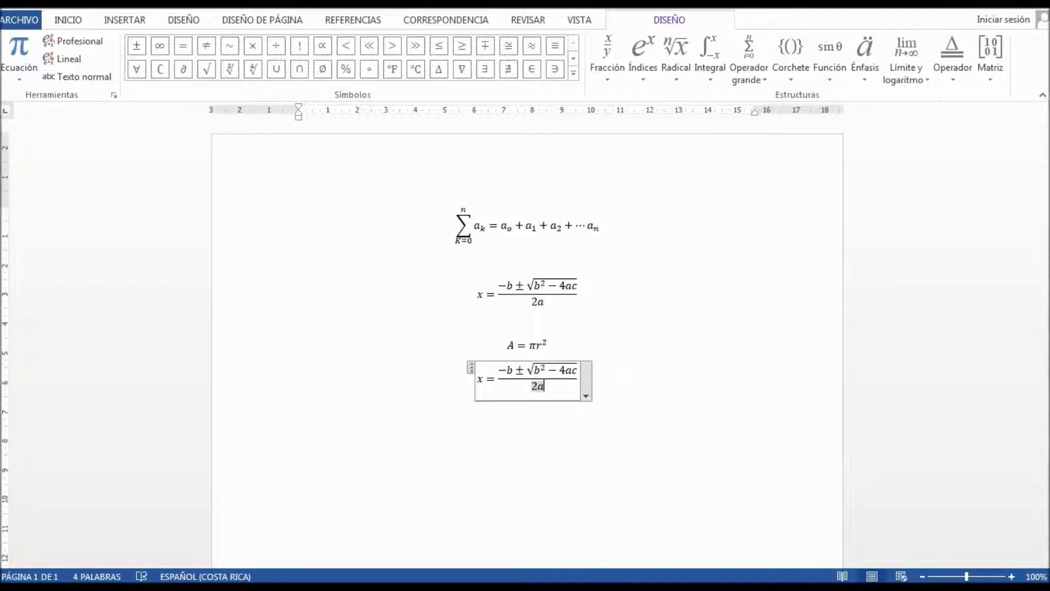
pyautogui.click(686, 350)
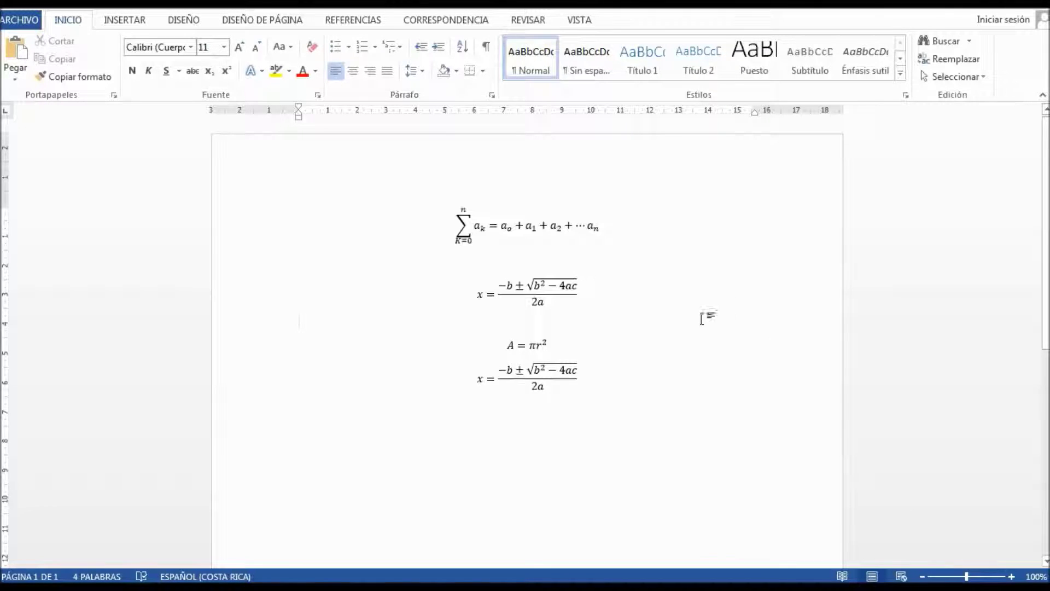
pyautogui.click(539, 387)
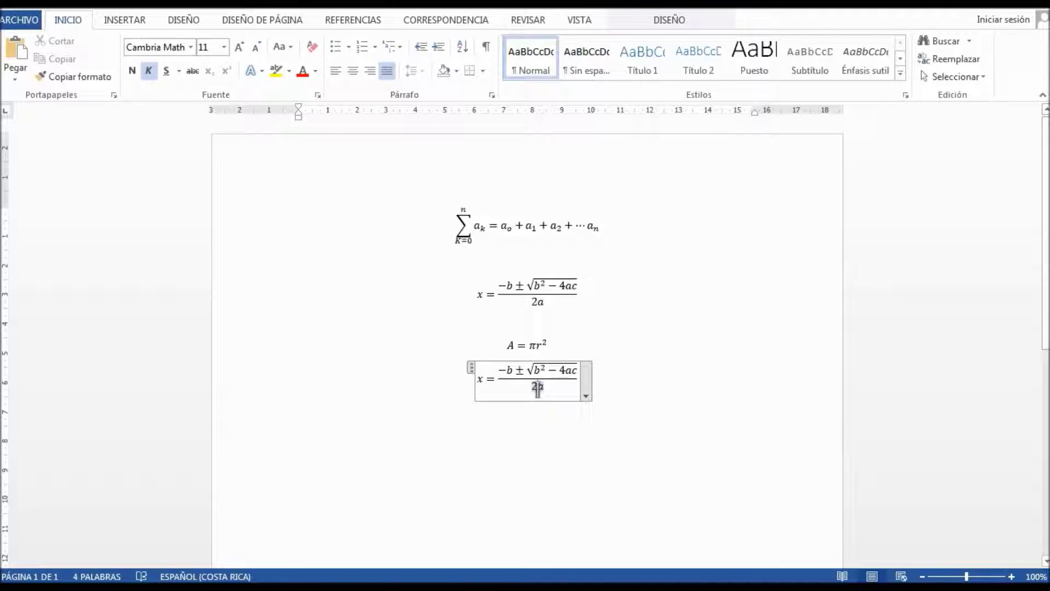
# Retype the 2 in the quadratic formula's denominator and move below it
pyautogui.press('BackSpace')
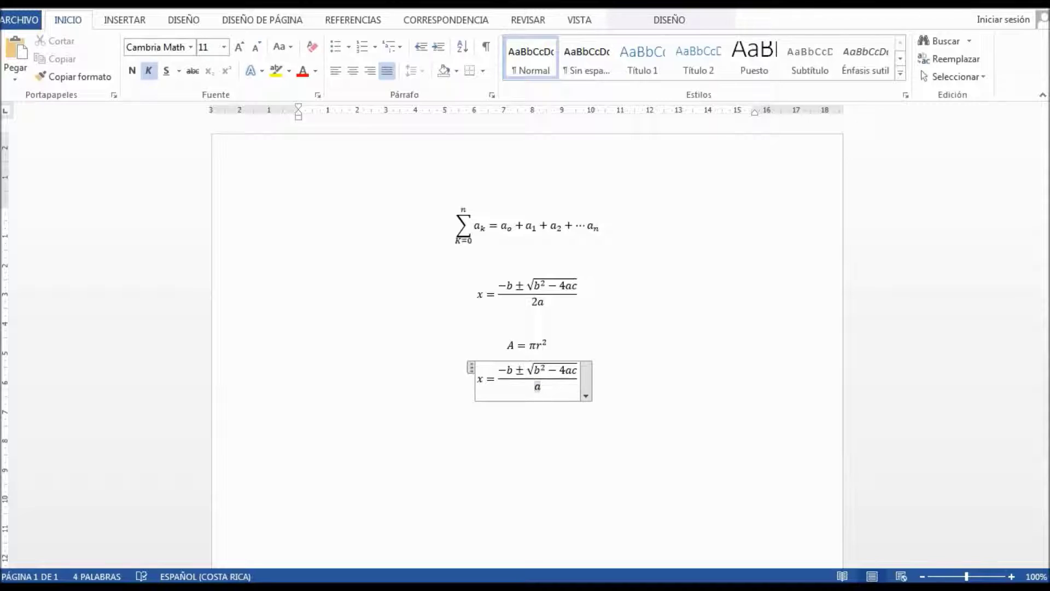
pyautogui.write('2')
pyautogui.click(528, 429)
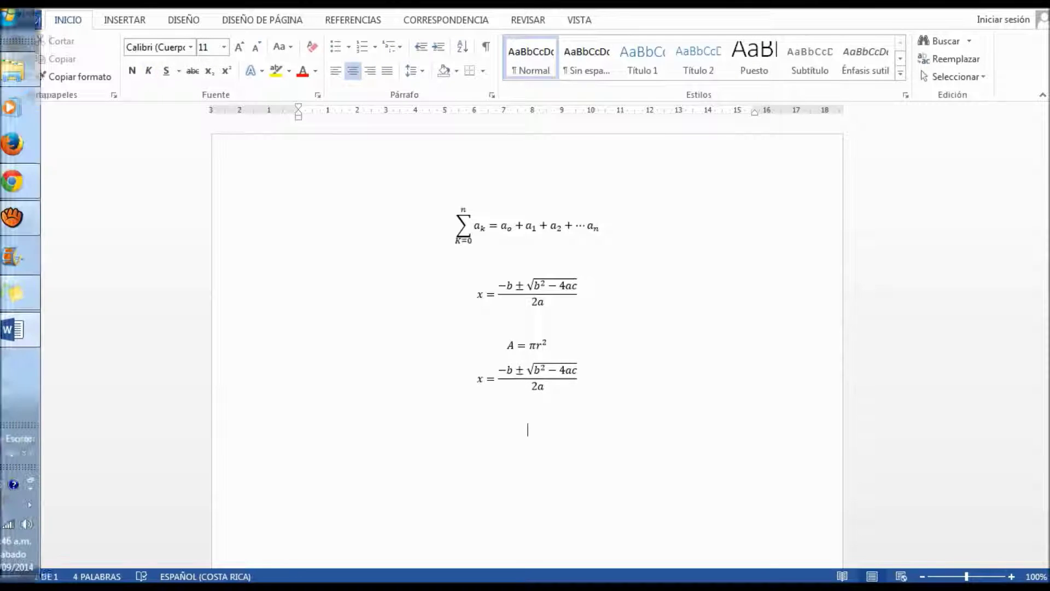
# Insert Word's built-in Área del círculo equation A = πr² below the formula
pyautogui.click(125, 19)
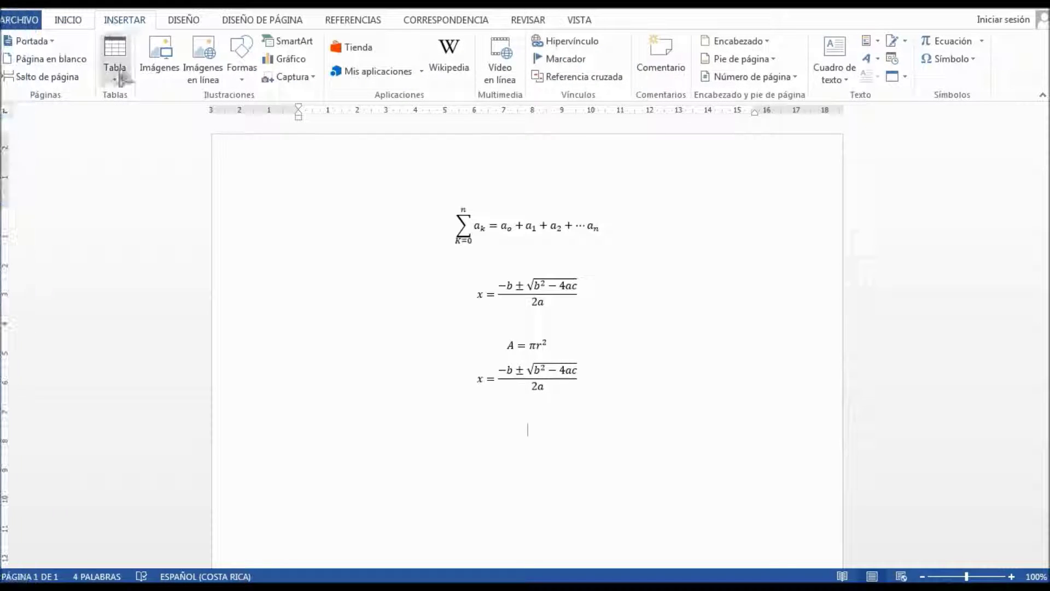
pyautogui.click(981, 42)
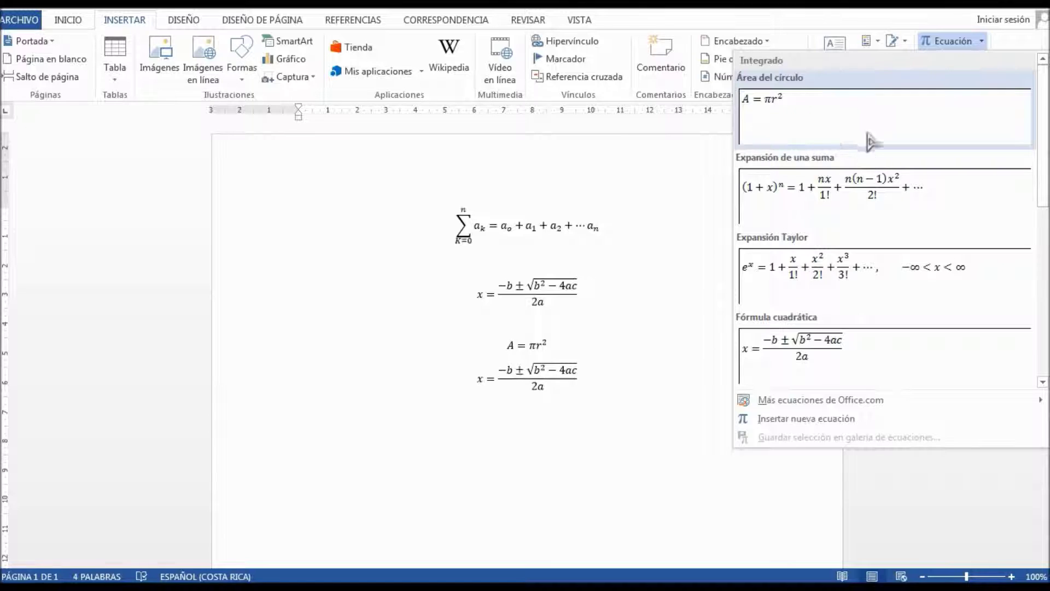
pyautogui.click(804, 132)
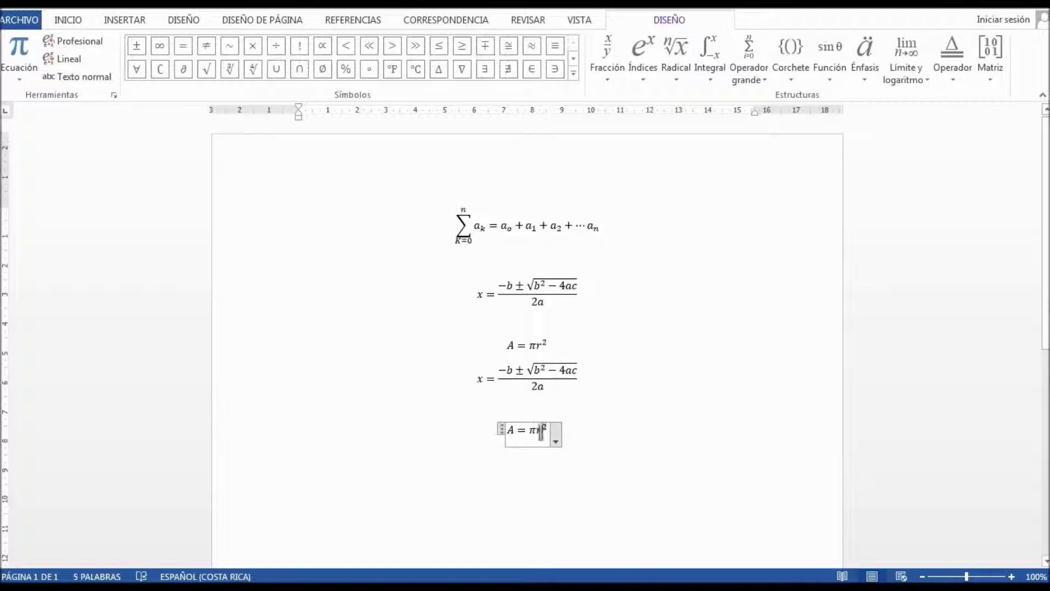
pyautogui.click(658, 416)
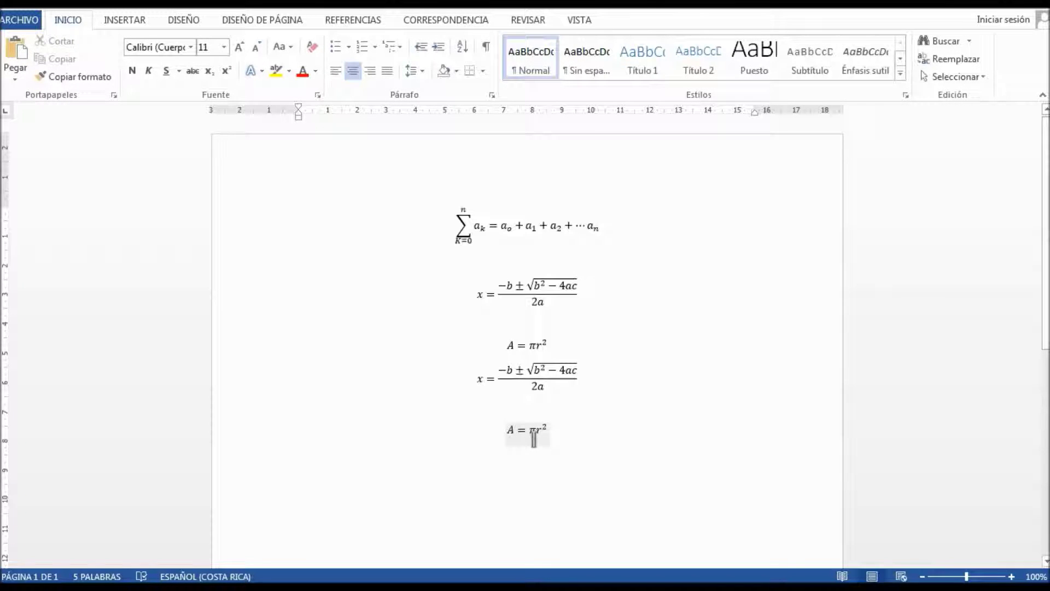
# Replace r with 5 in the bottom area equation, giving A = π5²
pyautogui.press('Down')
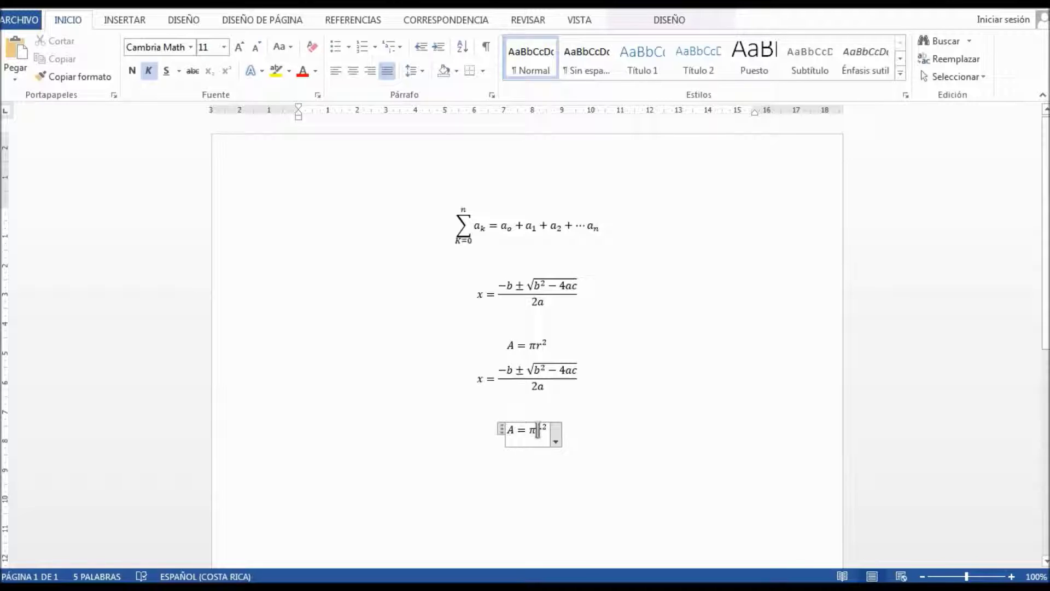
pyautogui.press('BackSpace')
pyautogui.write('5')
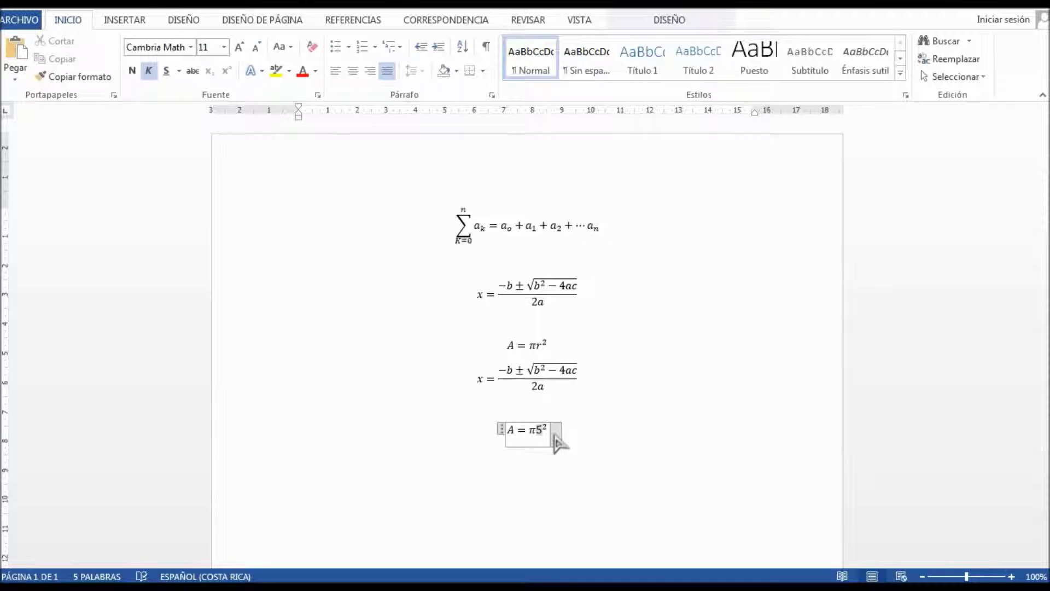
pyautogui.click(630, 438)
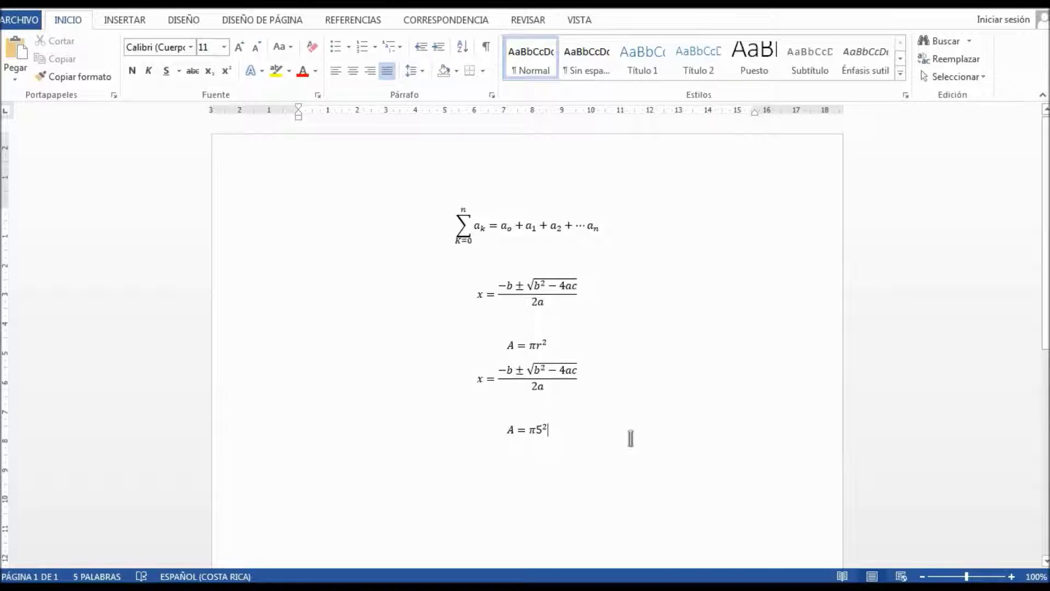